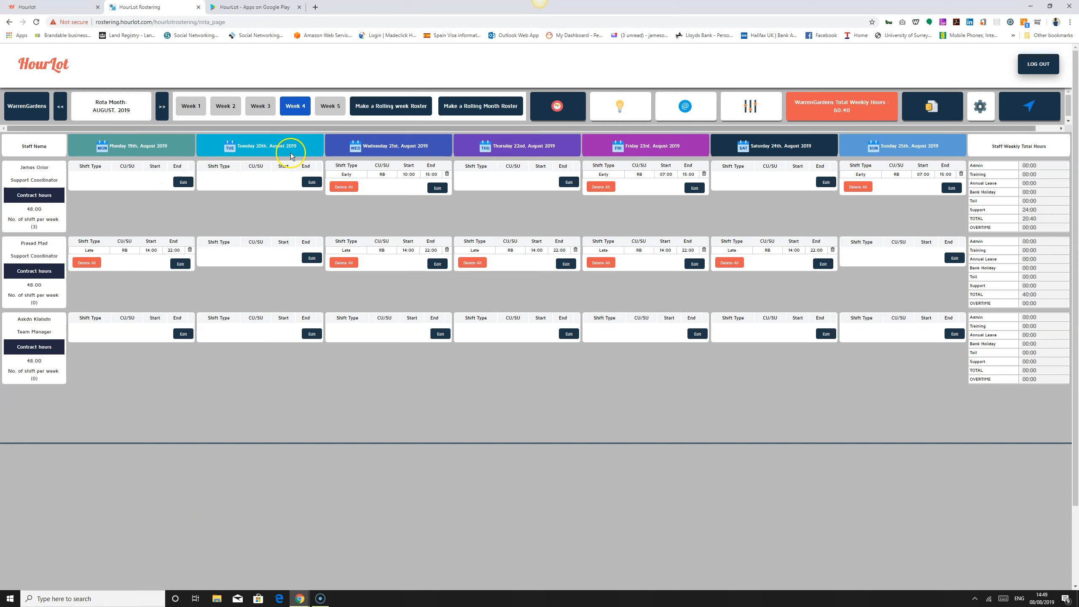
# Step: Open the first staff member's Wednesday shift editor, browse the shift details allocation list, and close the editor
pyautogui.doubleClick(352, 175)
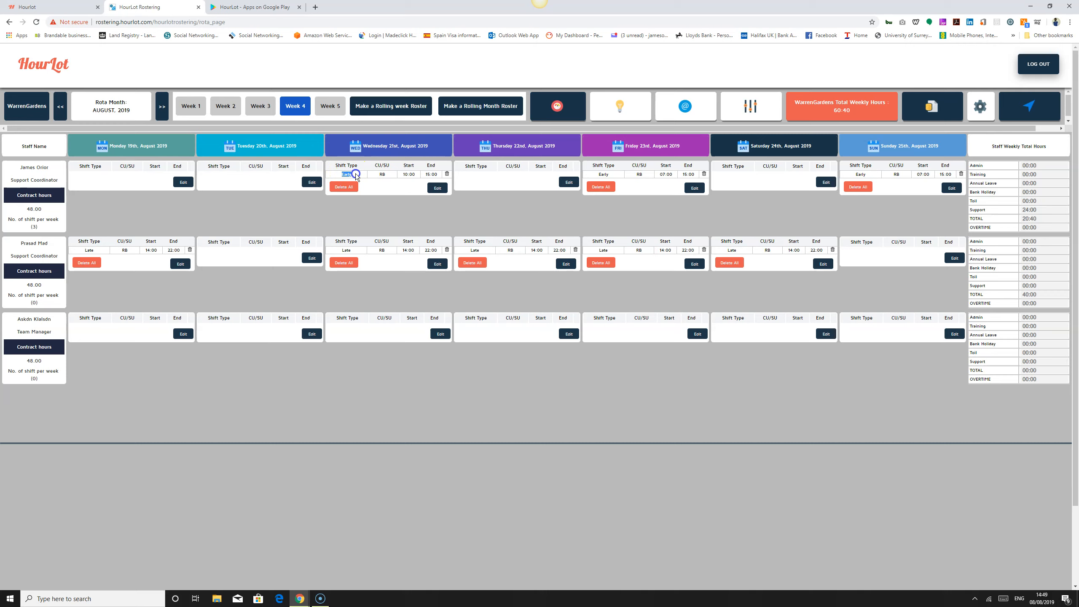
pyautogui.click(438, 189)
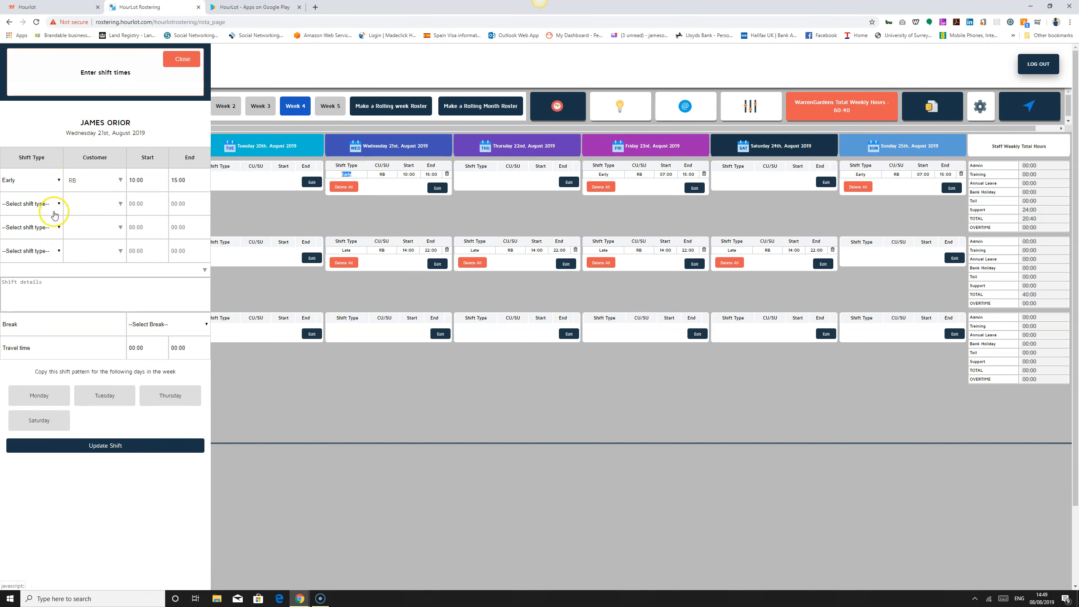
pyautogui.click(116, 269)
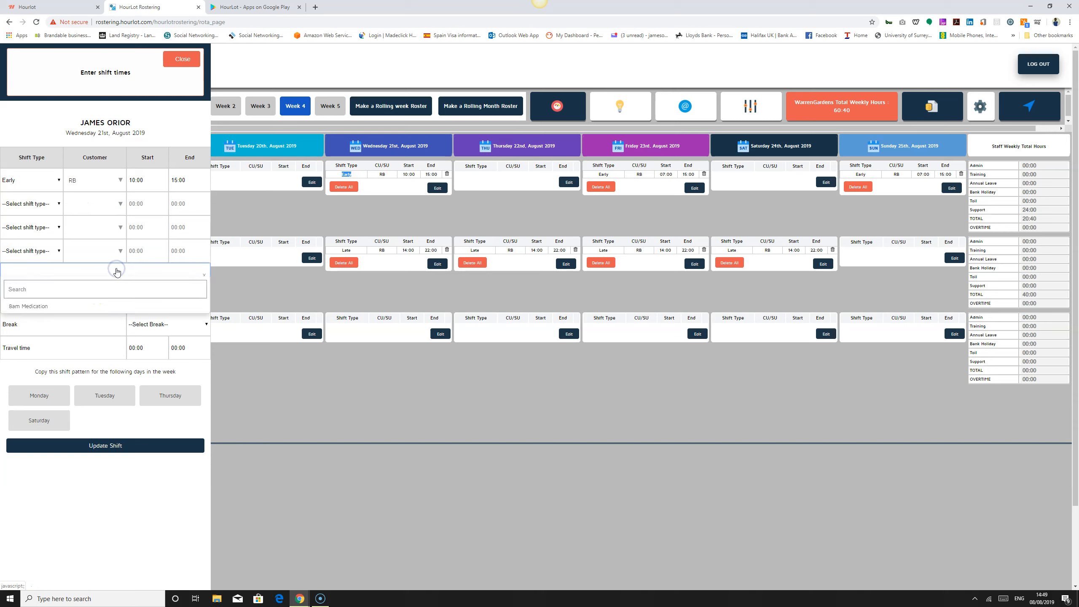
pyautogui.click(51, 310)
pyautogui.click(65, 325)
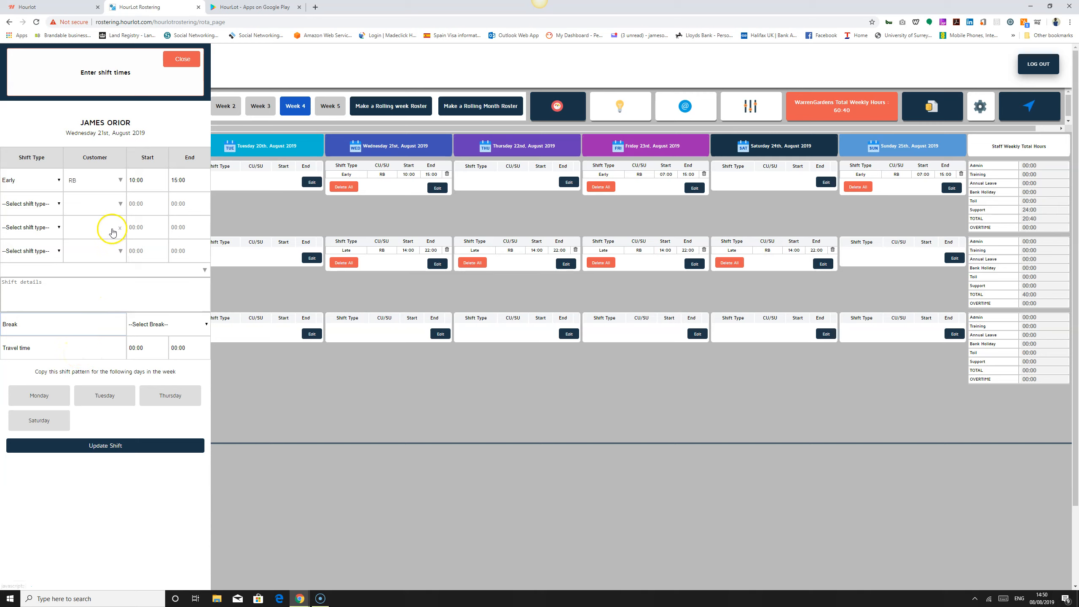
pyautogui.click(178, 69)
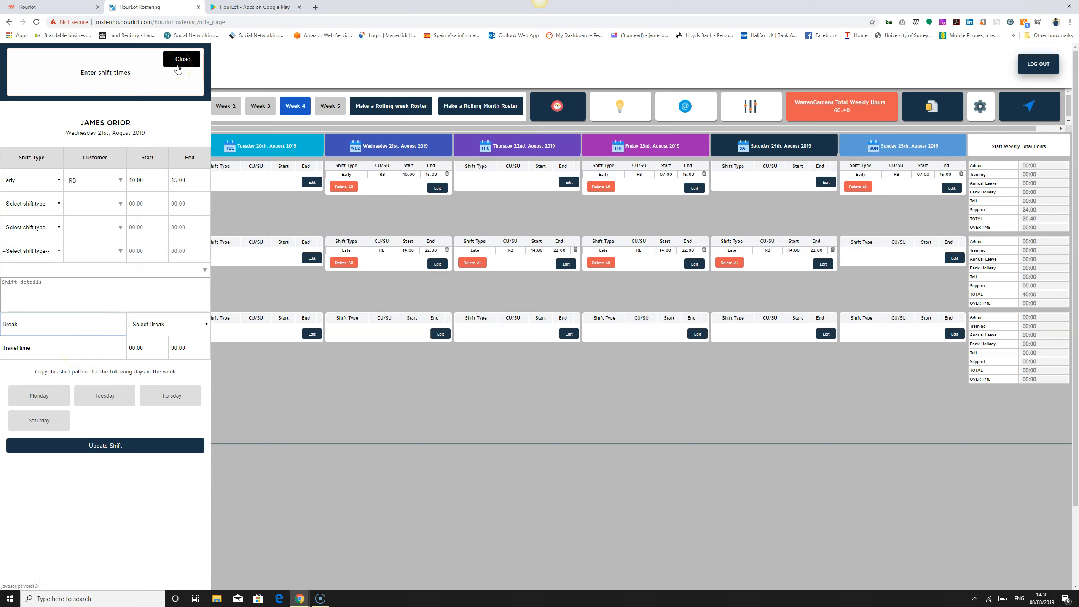
pyautogui.click(178, 68)
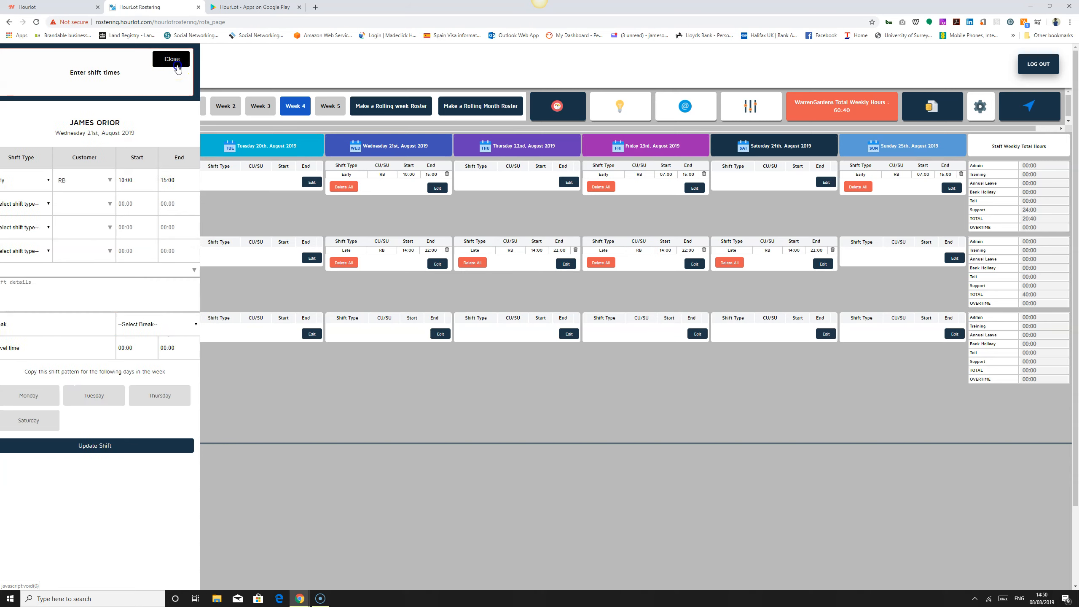
pyautogui.click(259, 82)
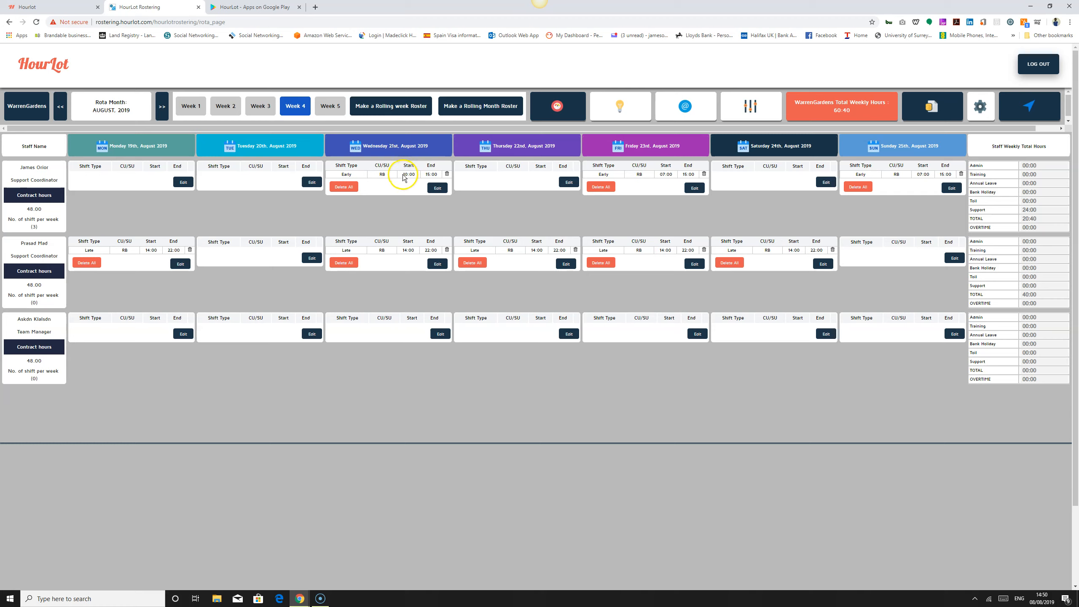
pyautogui.moveTo(18, 168); pyautogui.dragTo(55, 169)
pyautogui.moveTo(340, 174); pyautogui.dragTo(423, 174)
# Step: Open the department roster data manager and review the shift allocation and shift type lists
pyautogui.click(748, 111)
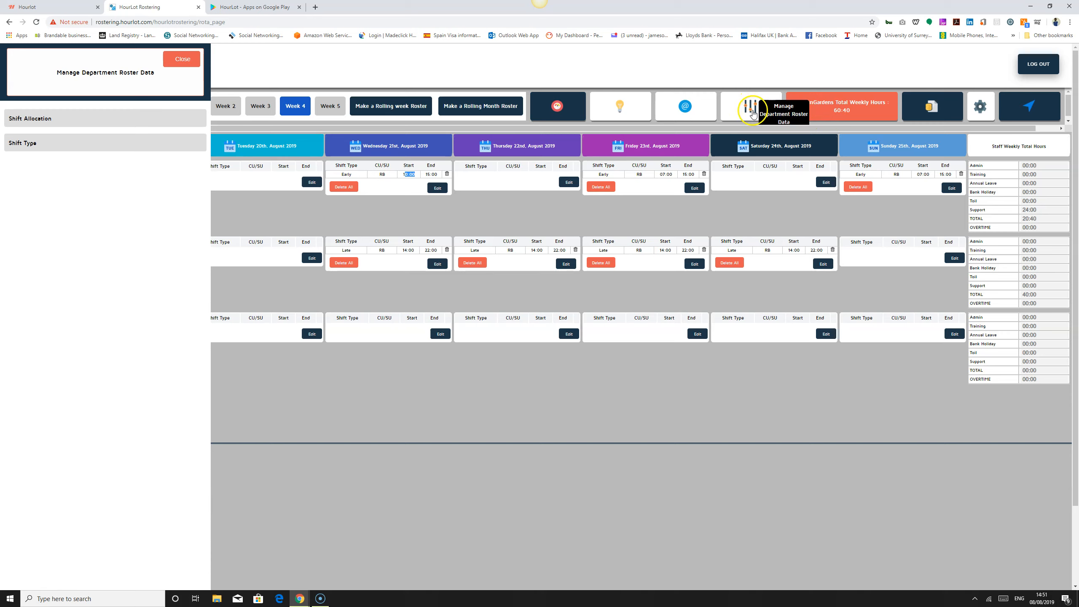
pyautogui.click(31, 119)
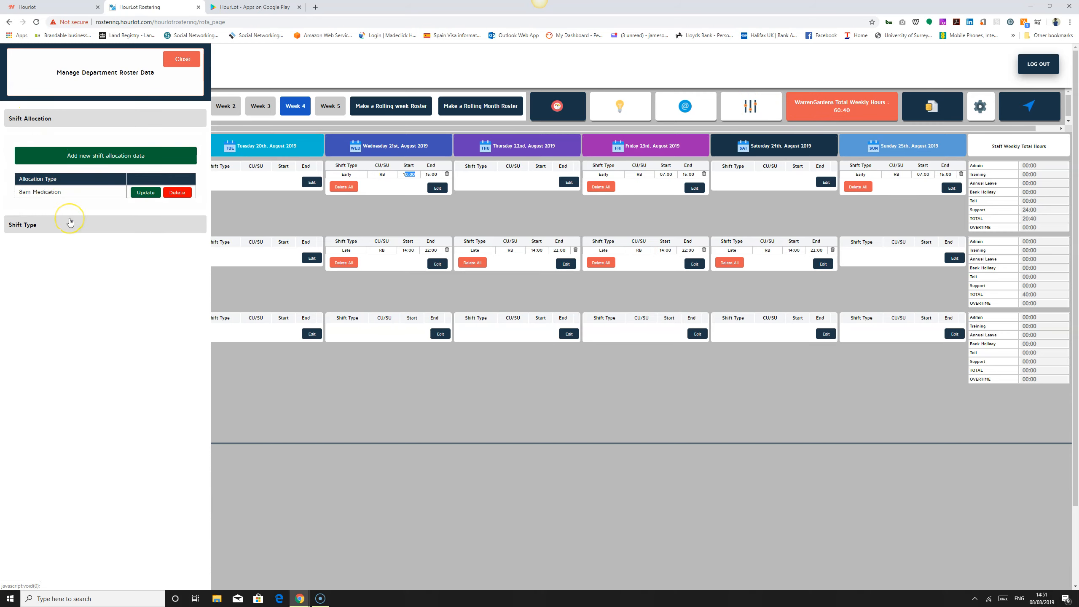
pyautogui.click(25, 224)
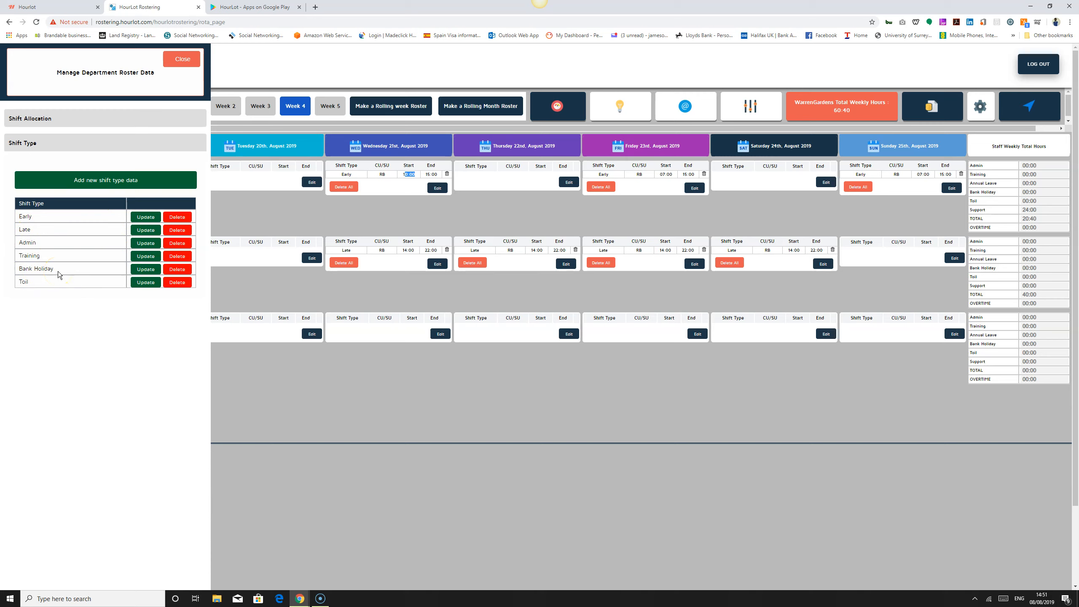
pyautogui.click(111, 187)
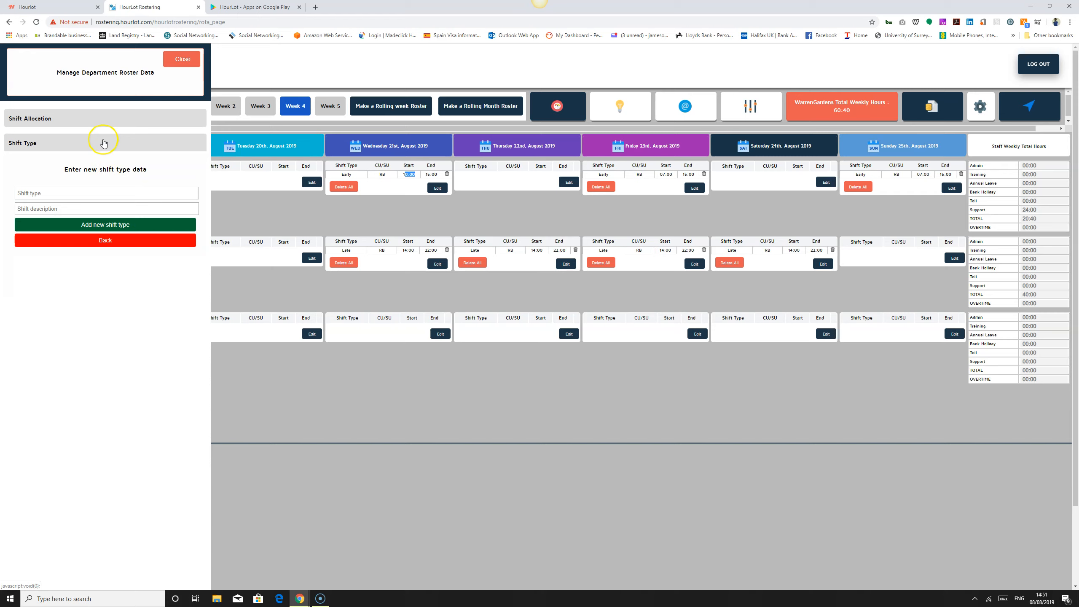
pyautogui.click(105, 241)
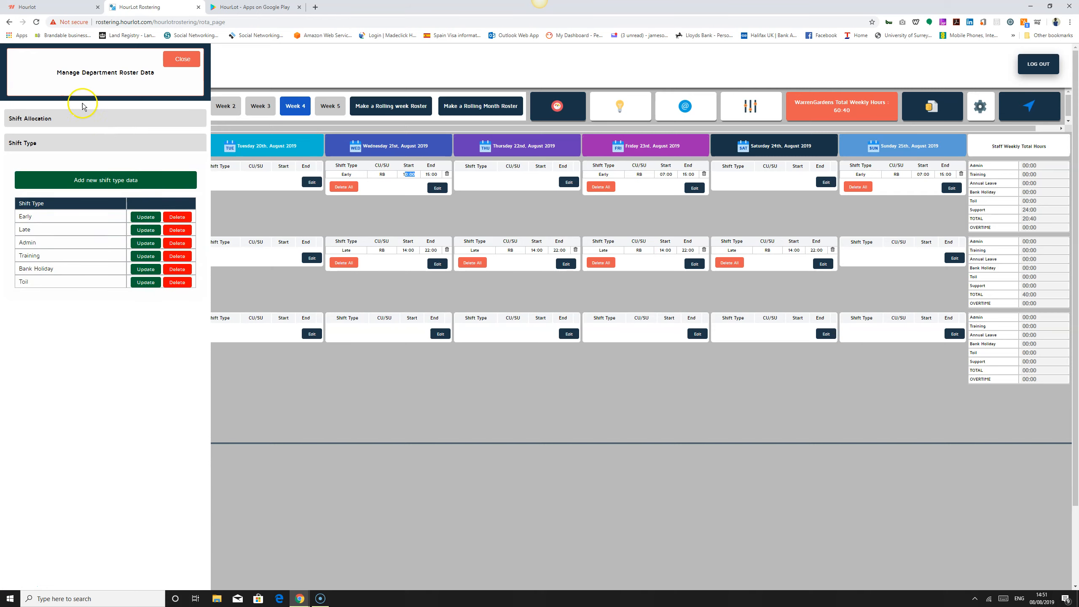
pyautogui.click(85, 143)
pyautogui.click(90, 119)
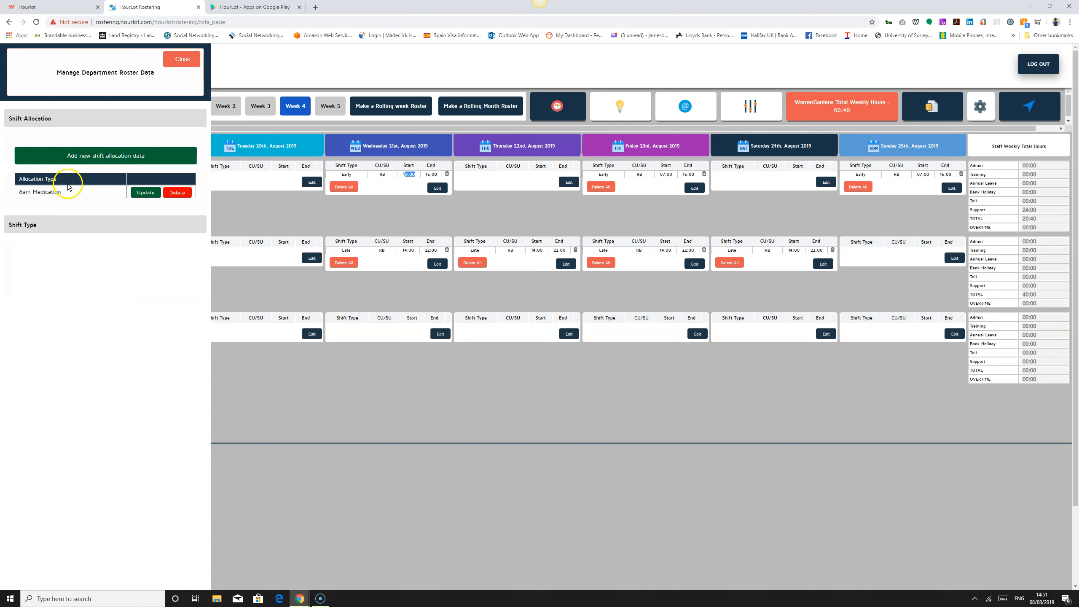
# Step: Add a shift allocation named 8pm Medication with the details 'This is is night medication administration'
pyautogui.click(112, 156)
pyautogui.click(103, 170)
pyautogui.write('8pm Medication')
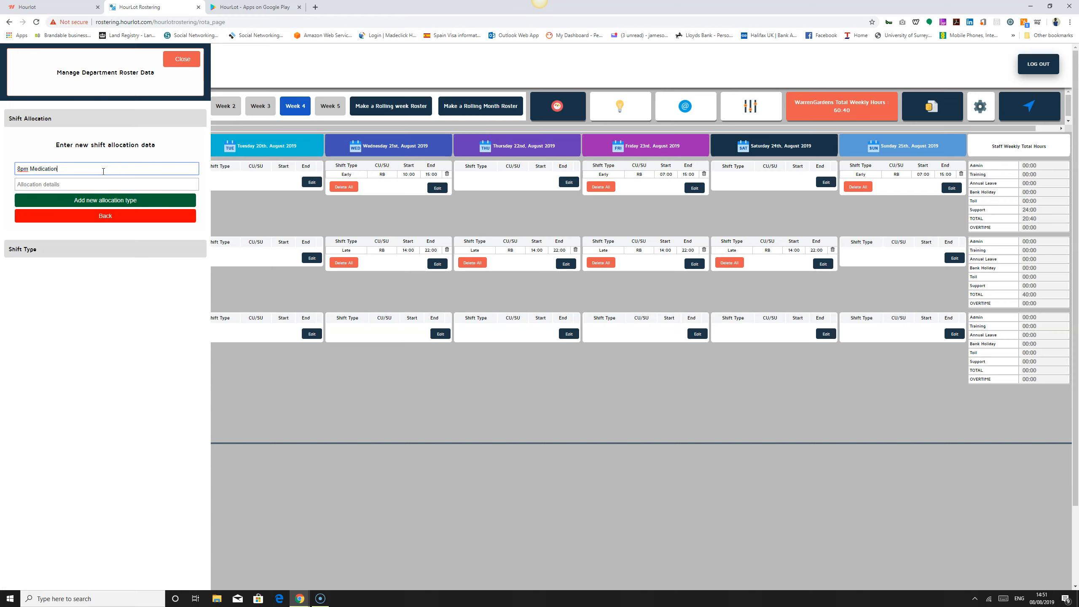
pyautogui.press('Tab')
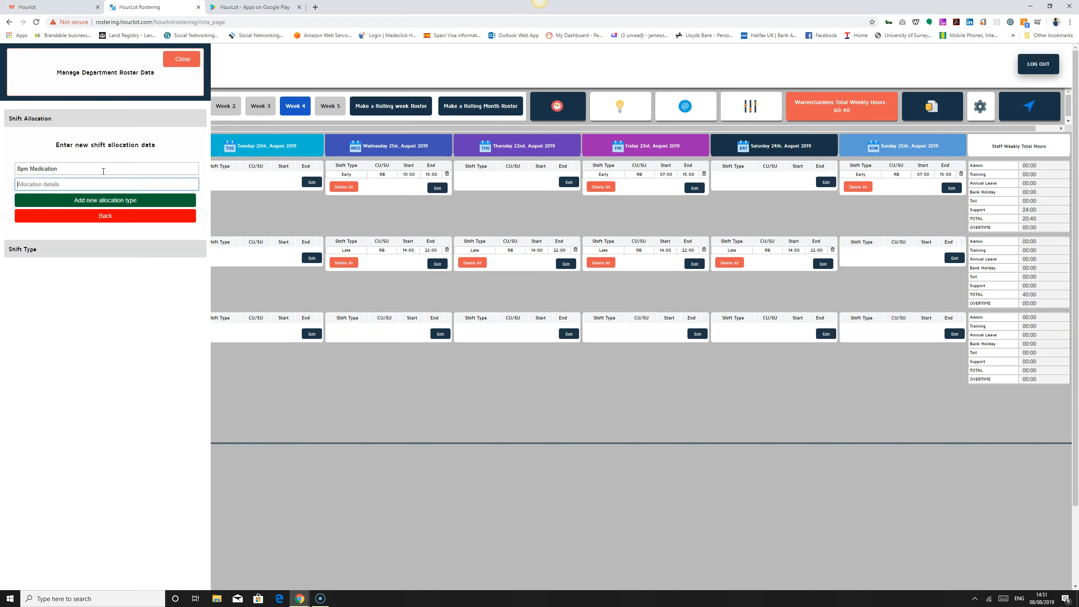
pyautogui.write('Th')
pyautogui.click(117, 201)
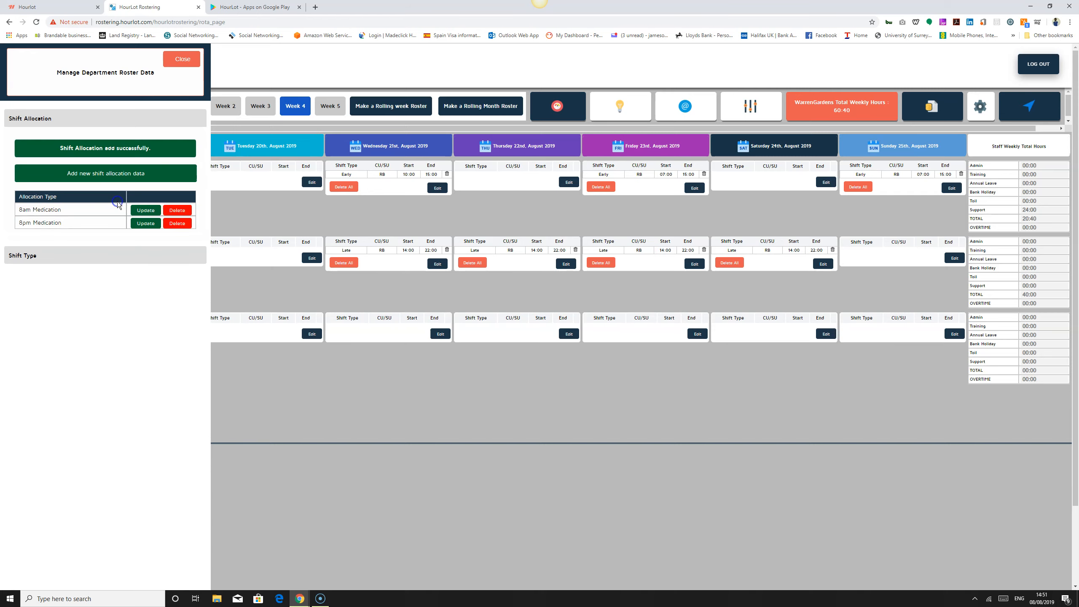
# Step: Open the 8pm Medication allocation in the edit form and submit the edit
pyautogui.click(145, 206)
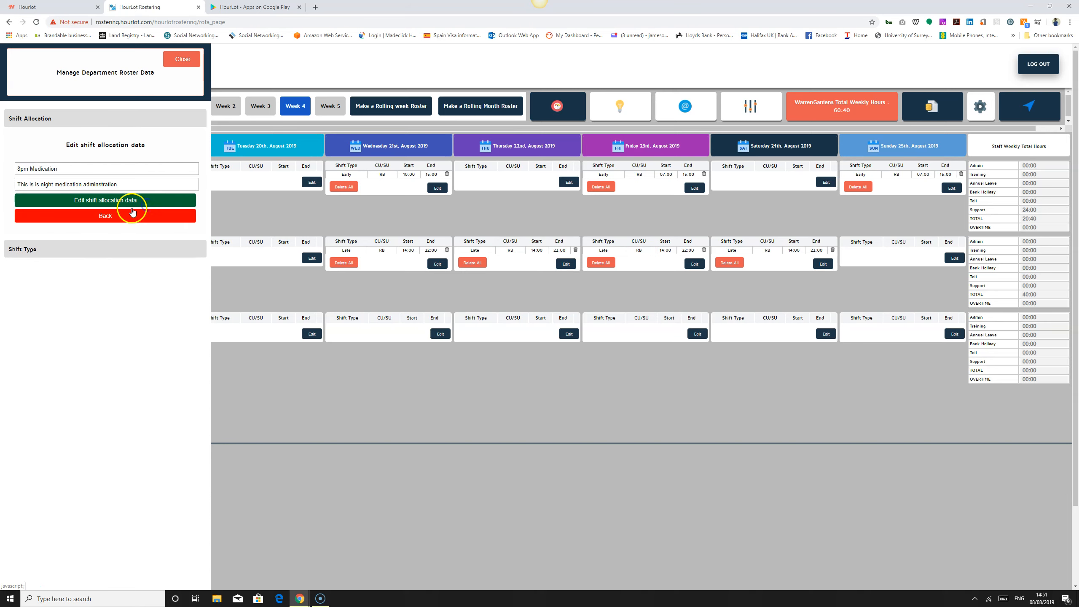
pyautogui.click(99, 185)
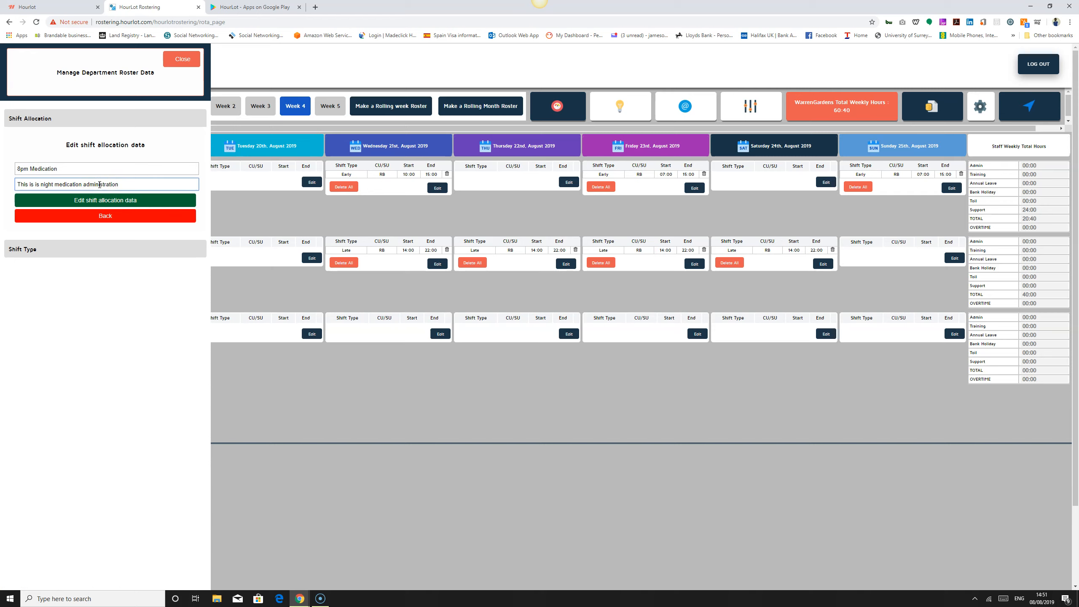
pyautogui.click(112, 217)
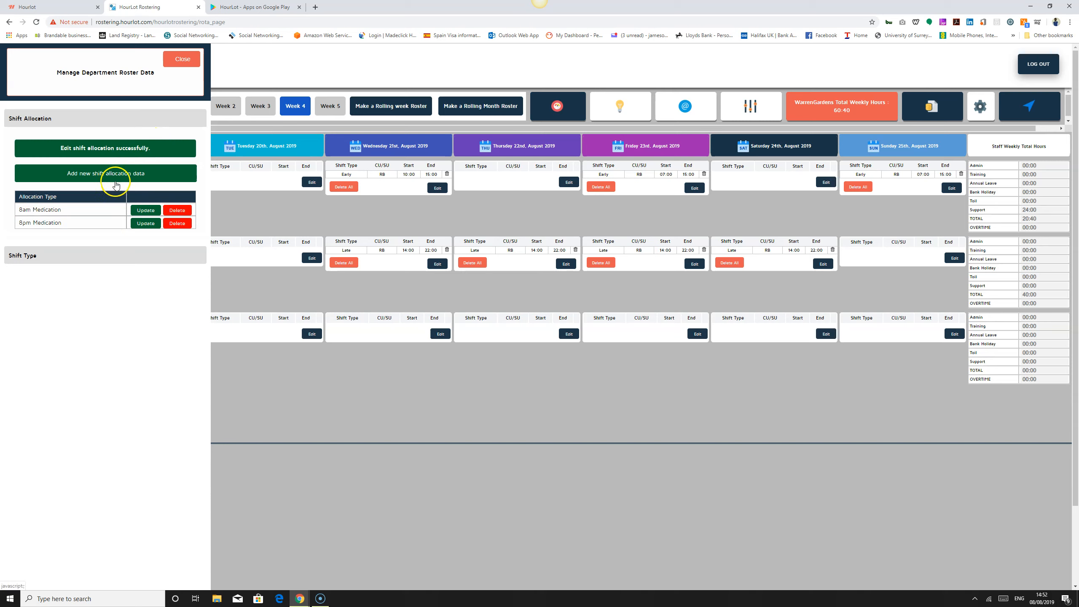
# Step: Add a new shift allocation named Health and Safety Checks with a description starting 'This is an'
pyautogui.click(112, 181)
pyautogui.click(111, 169)
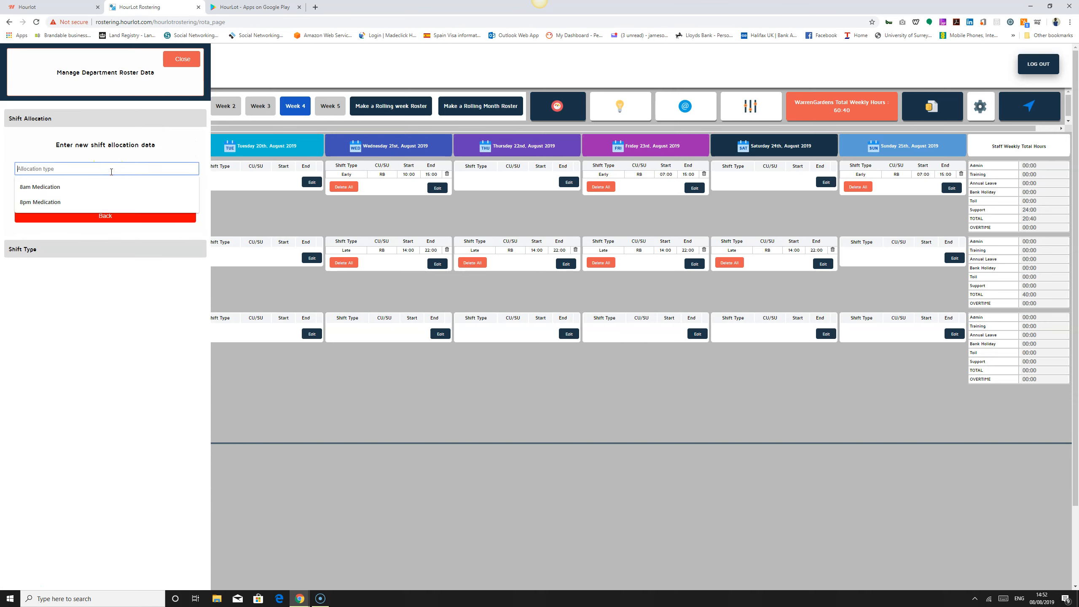
pyautogui.write('Health and Safety Checks')
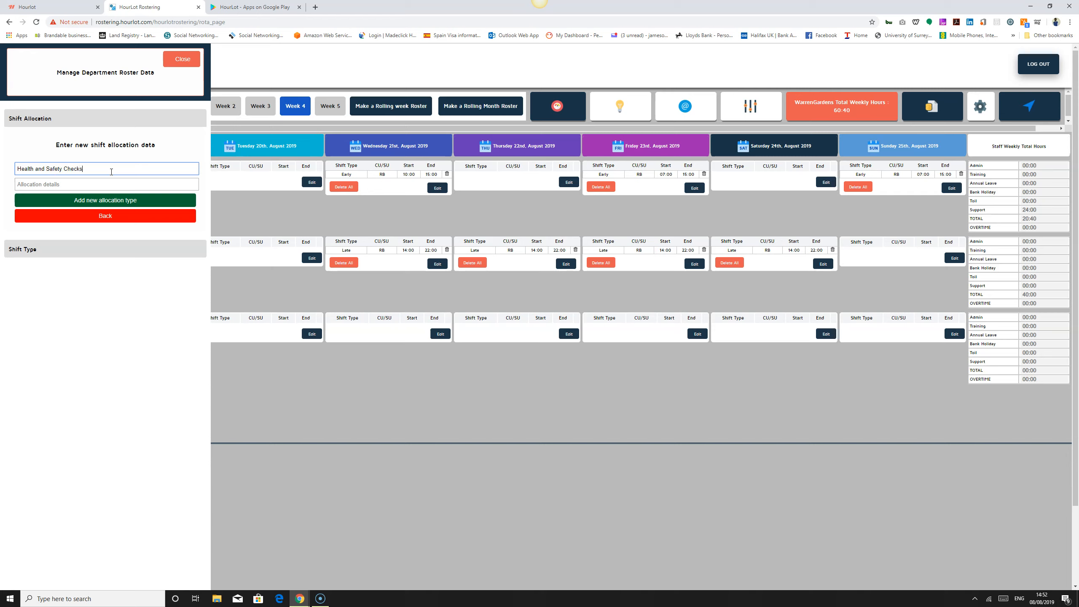
pyautogui.press('Tab')
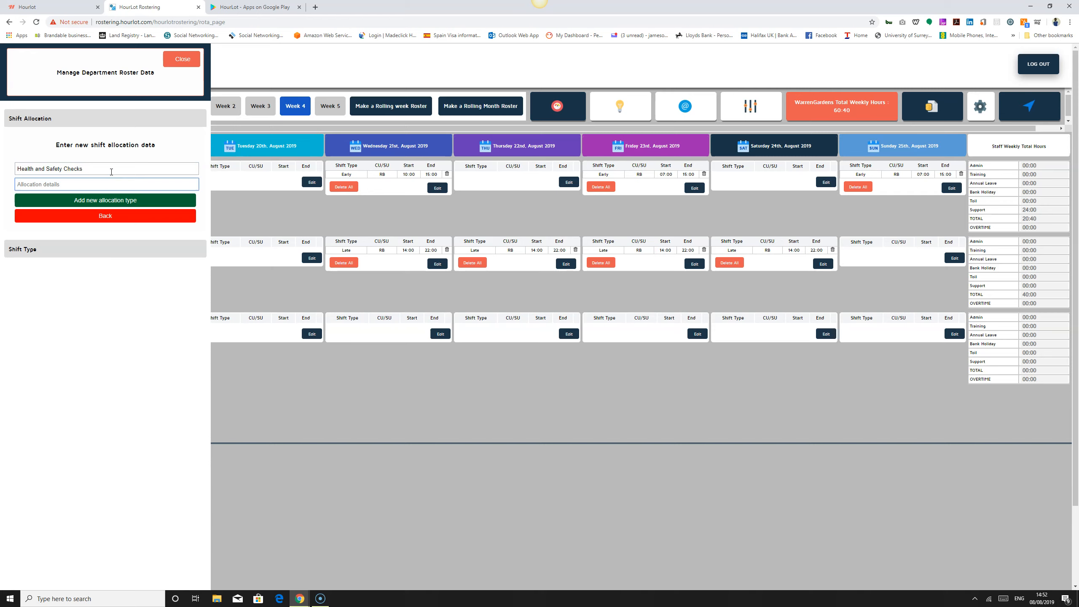
pyautogui.write('This is ian')
pyautogui.press('BackSpace')
pyautogui.press('BackSpace')
pyautogui.press('BackSpace')
pyautogui.write('an')
pyautogui.click(108, 204)
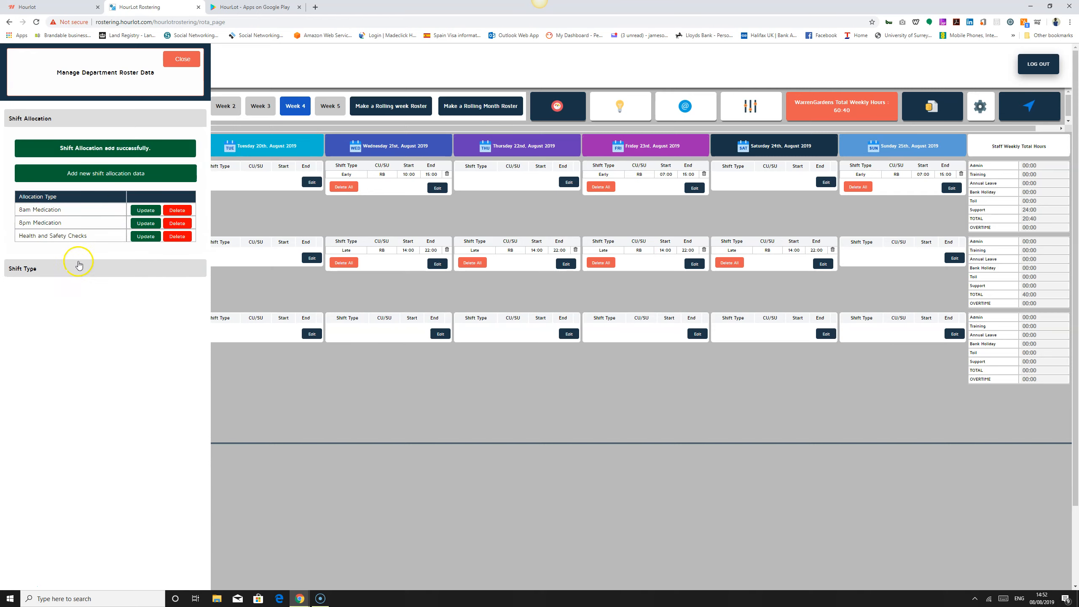
# Step: Assign the Health and Safety Checks allocation to the first staff member's Wednesday shift and update the shift
pyautogui.click(185, 63)
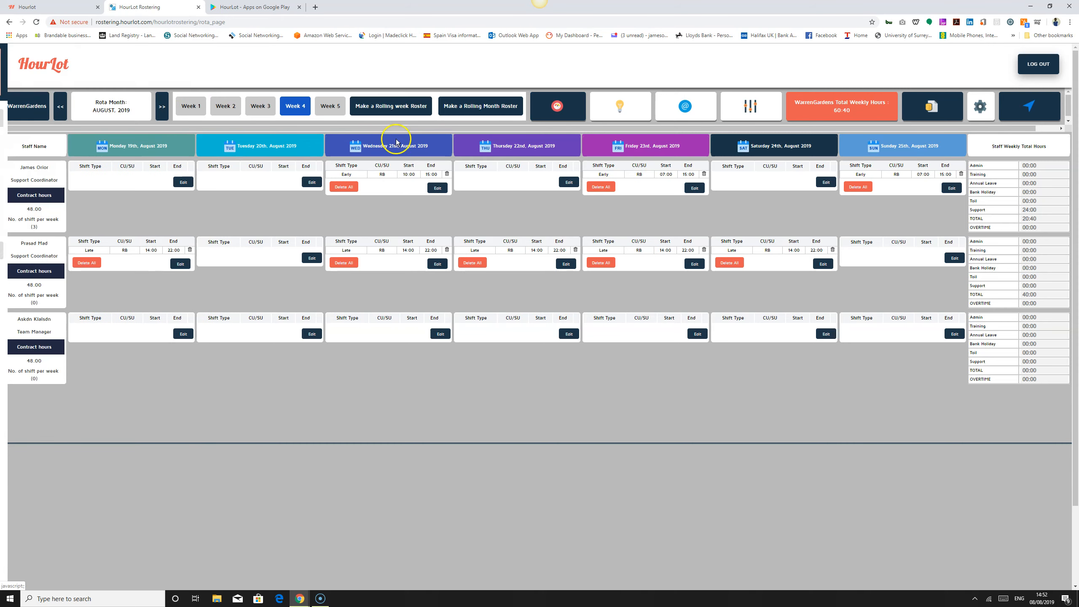
pyautogui.click(437, 188)
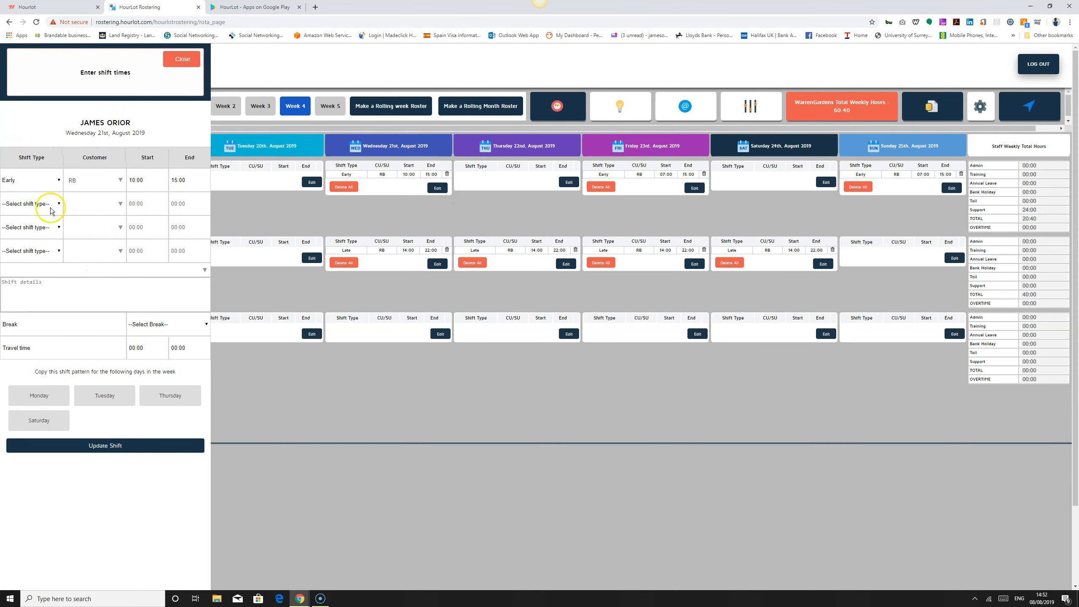
pyautogui.click(129, 272)
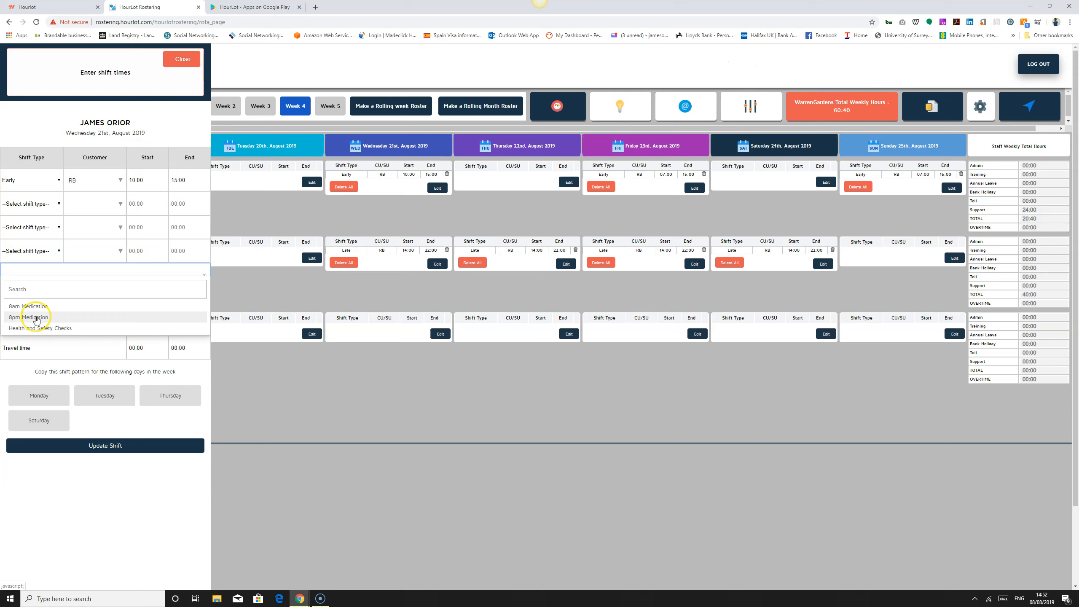
pyautogui.click(41, 329)
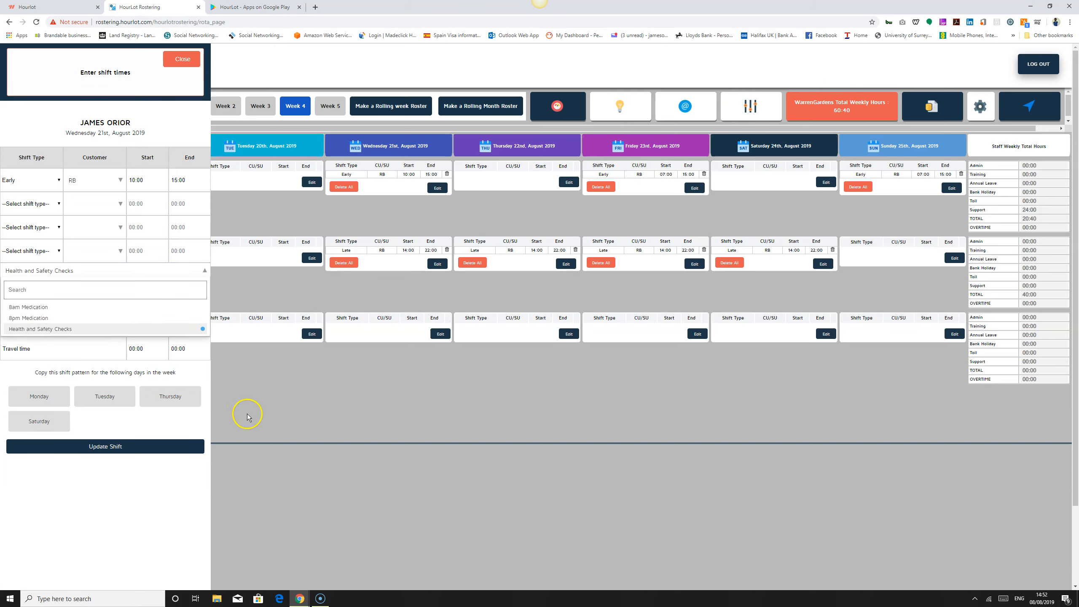
pyautogui.click(106, 450)
pyautogui.click(106, 448)
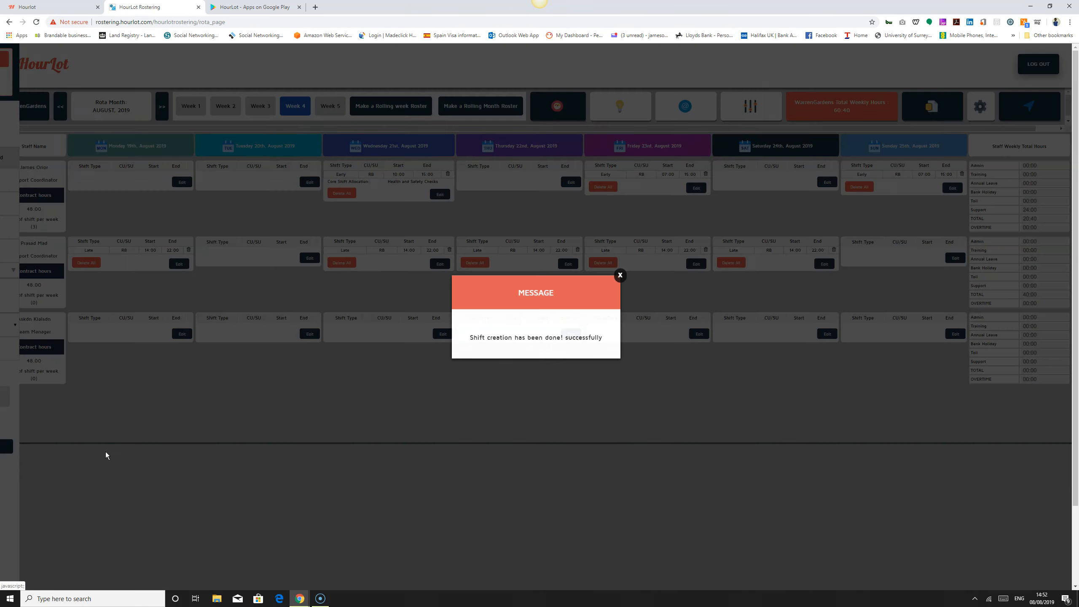
pyautogui.click(620, 276)
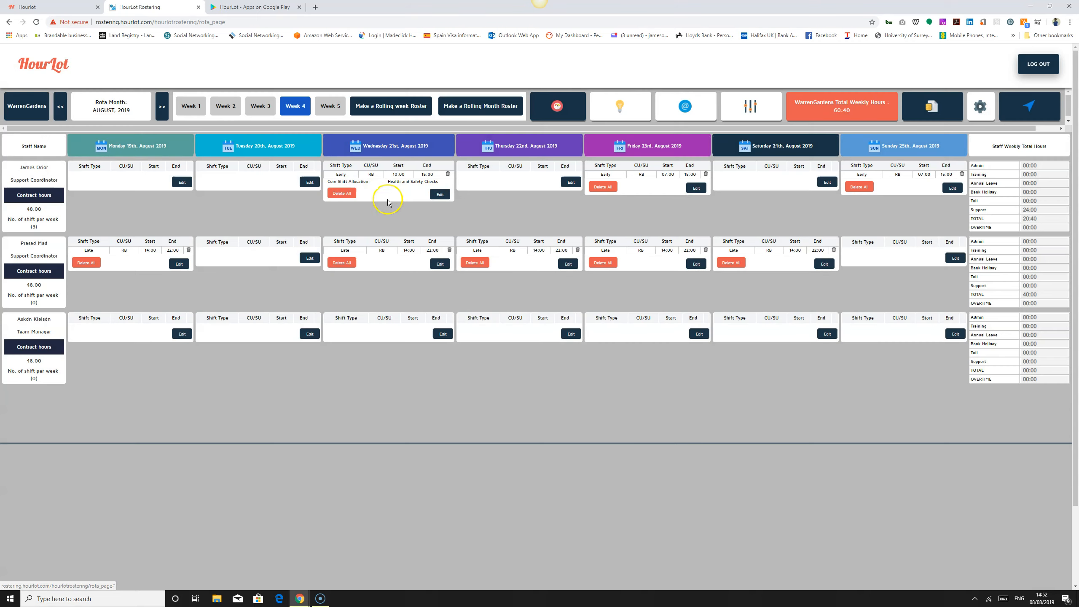
pyautogui.moveTo(387, 182); pyautogui.dragTo(432, 184)
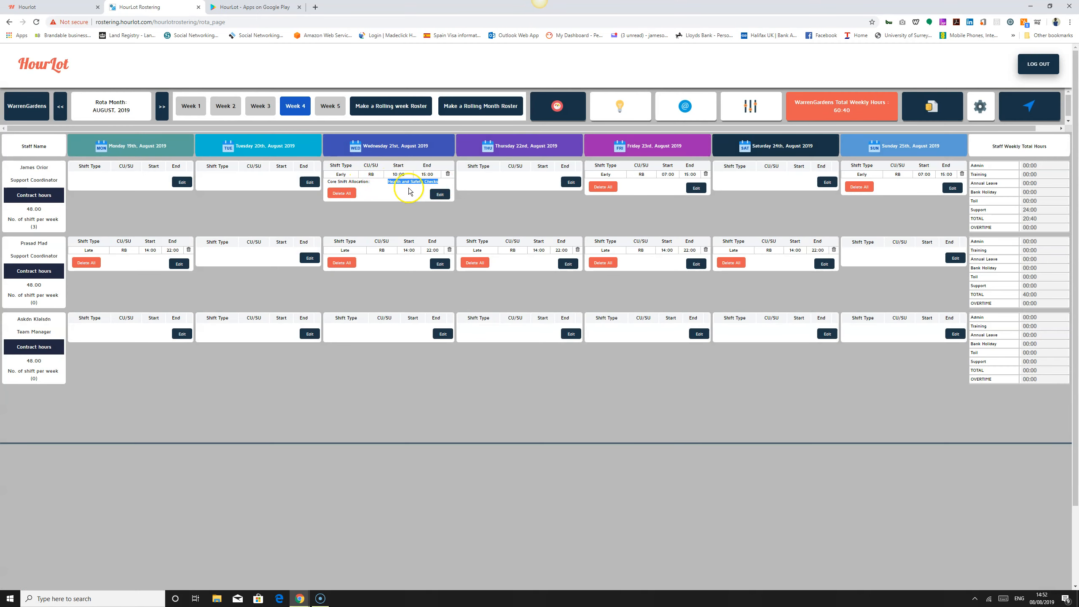
pyautogui.click(387, 186)
pyautogui.moveTo(387, 186); pyautogui.dragTo(430, 186)
pyautogui.click(442, 182)
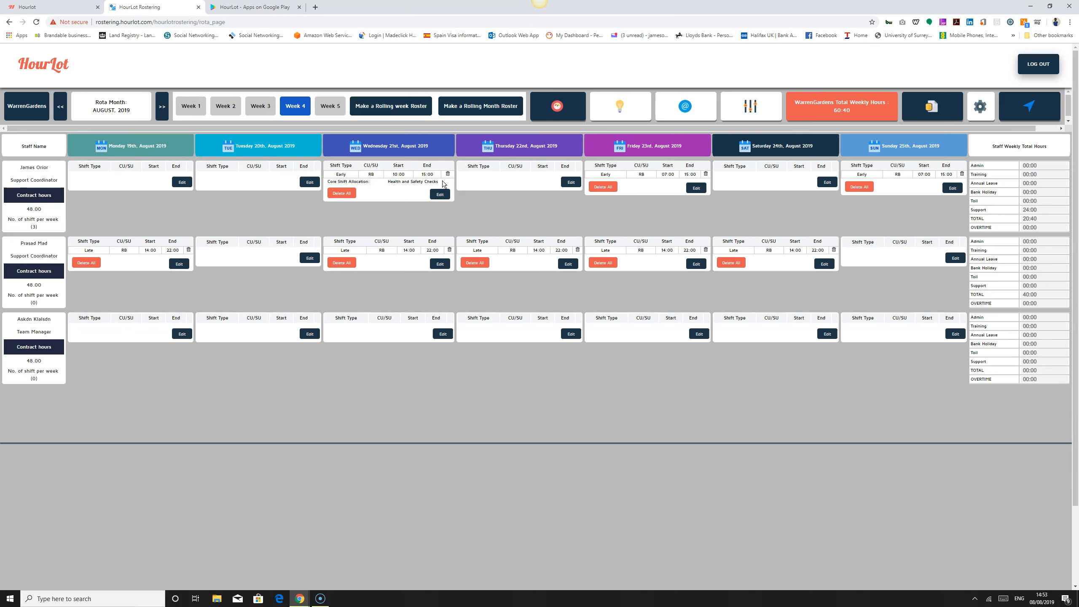
pyautogui.doubleClick(332, 182)
pyautogui.moveTo(334, 183); pyautogui.dragTo(444, 185)
pyautogui.click(444, 185)
pyautogui.moveTo(387, 182); pyautogui.dragTo(440, 184)
# Step: Open the department roster data manager, view the shift type list, and close it
pyautogui.click(752, 107)
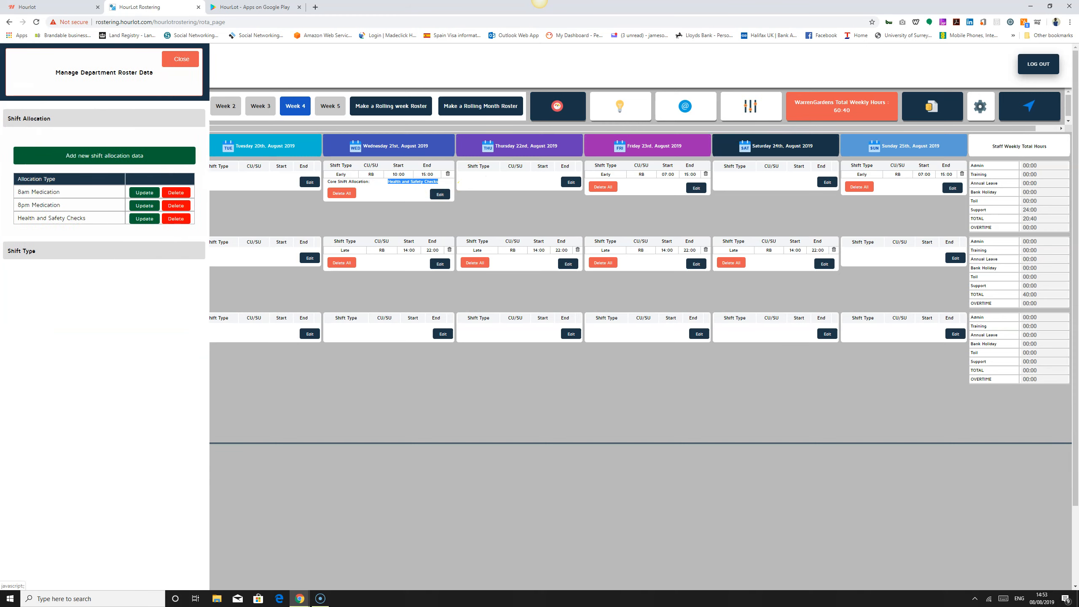
pyautogui.click(25, 250)
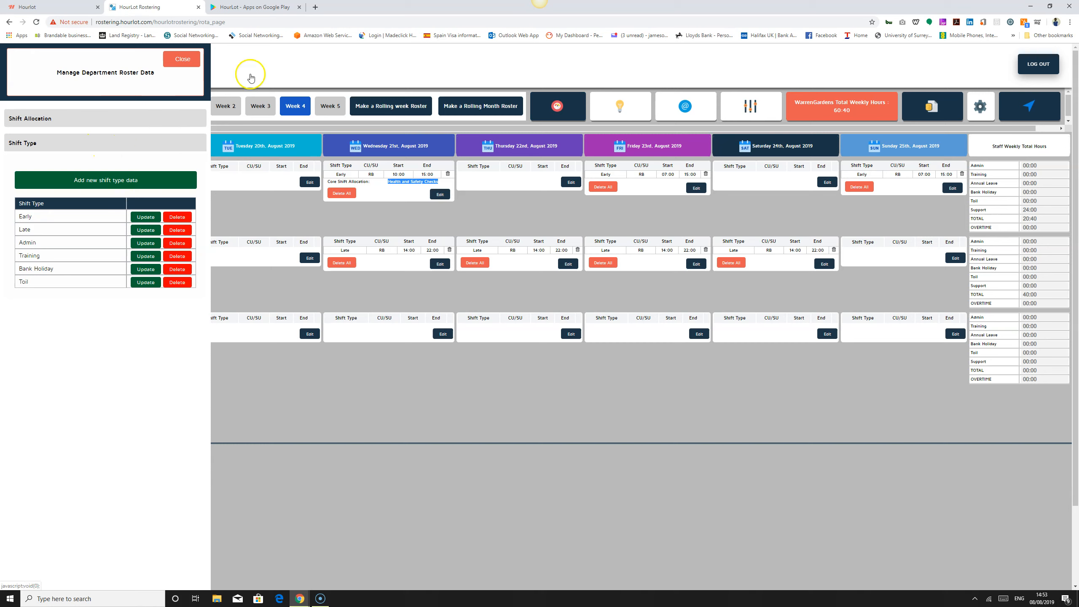
pyautogui.click(182, 59)
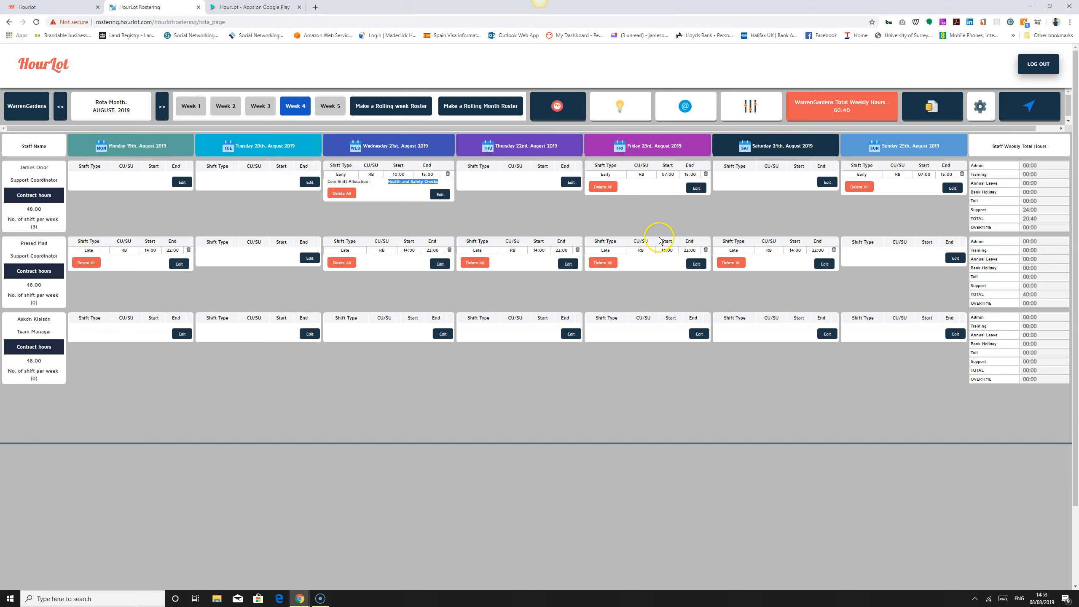
pyautogui.click(521, 199)
pyautogui.click(389, 182)
pyautogui.click(516, 222)
pyautogui.moveTo(389, 182); pyautogui.dragTo(441, 182)
pyautogui.click(377, 222)
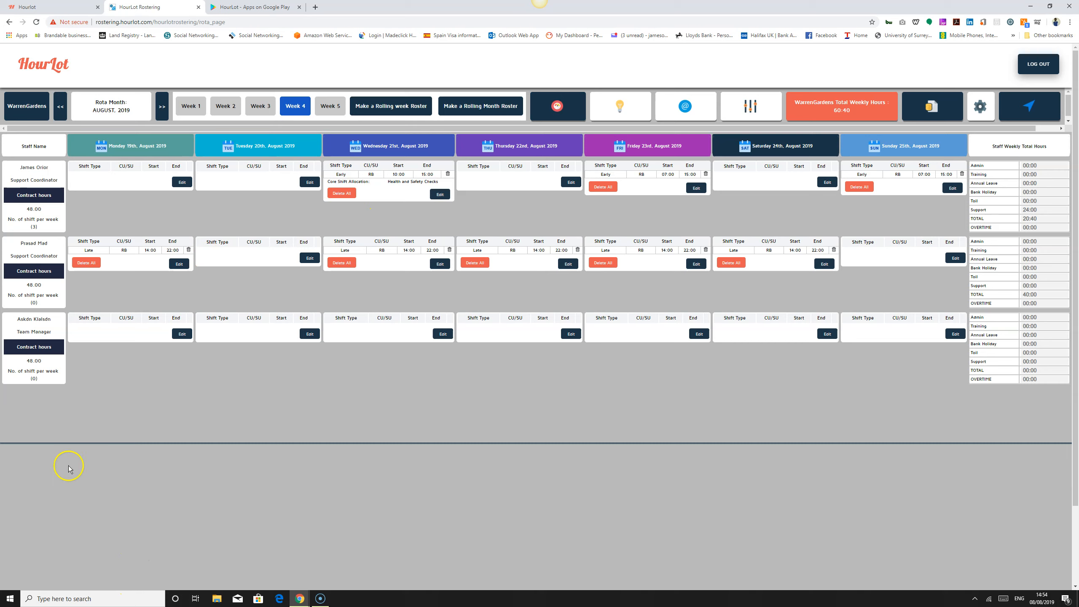